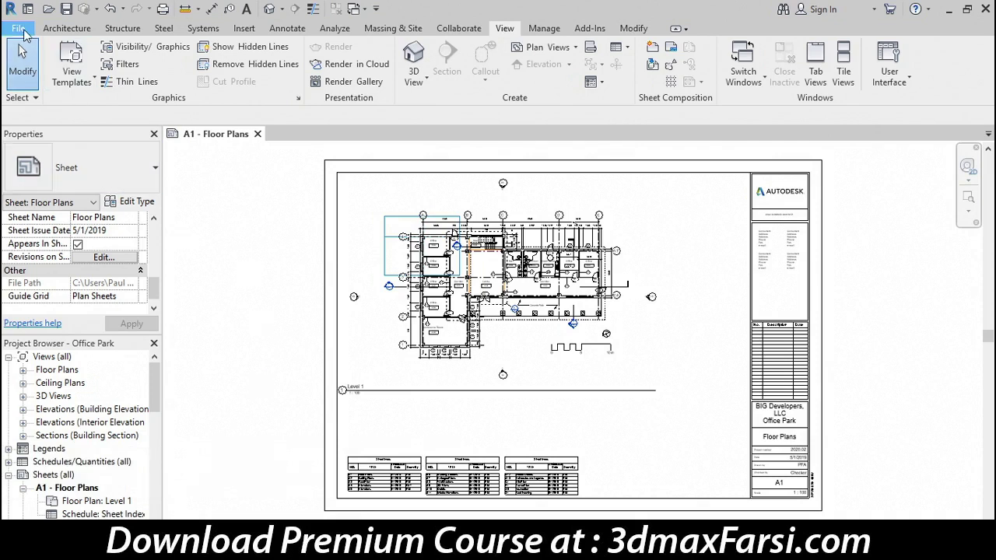
- Set the Revit printer to Microsoft Print to PDF and close the Print dialog
{"action": "left_click", "coordinate": [19, 28]}
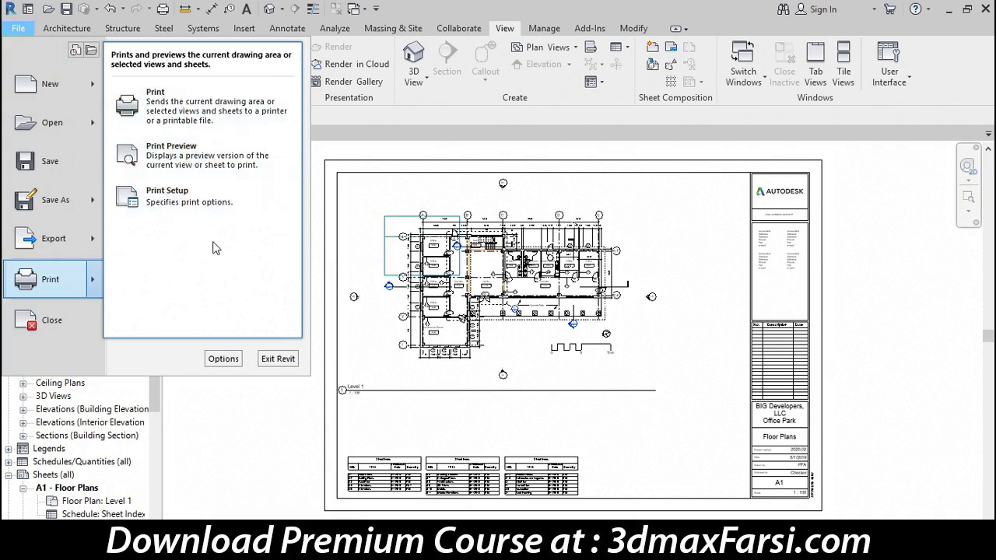
{"action": "left_click", "coordinate": [161, 101]}
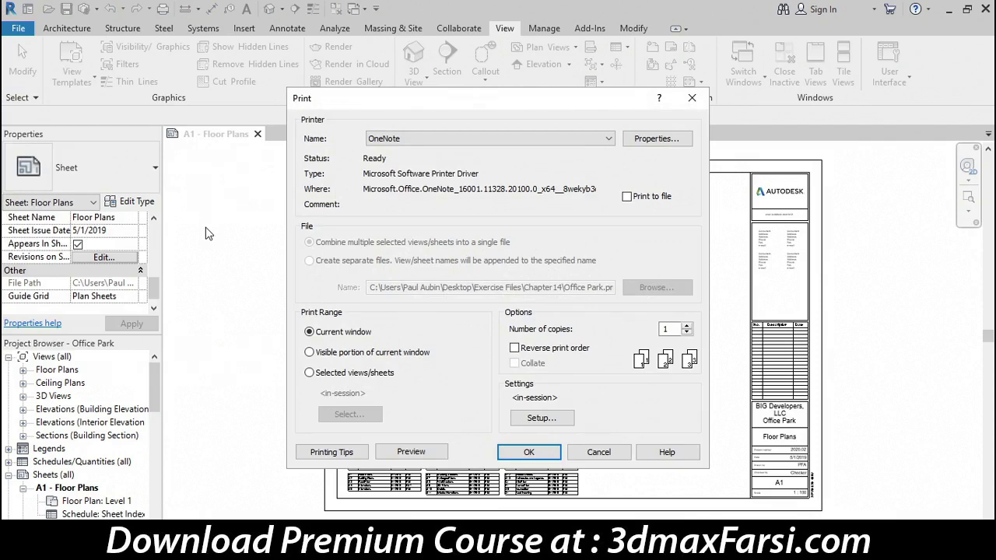
{"action": "left_click", "coordinate": [414, 138]}
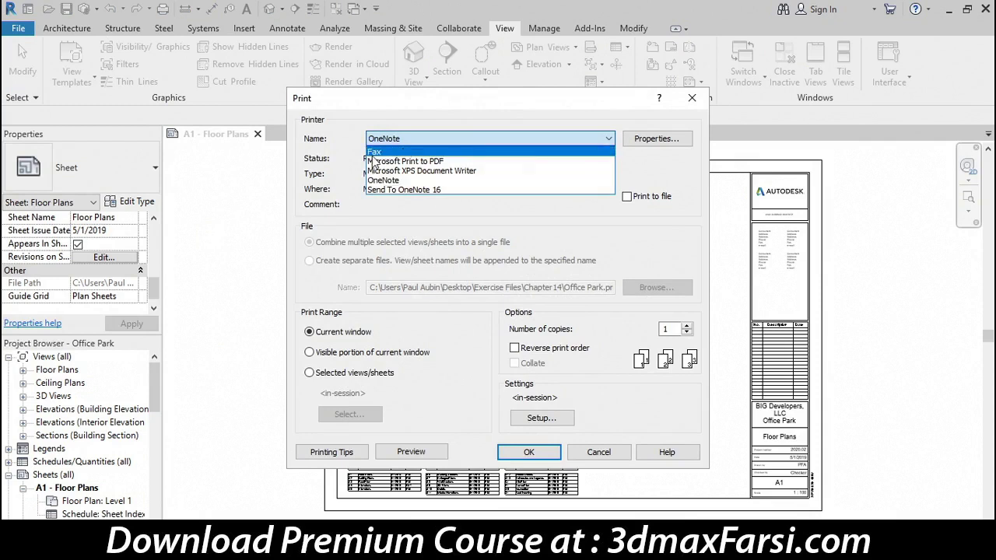
{"action": "left_click", "coordinate": [385, 162]}
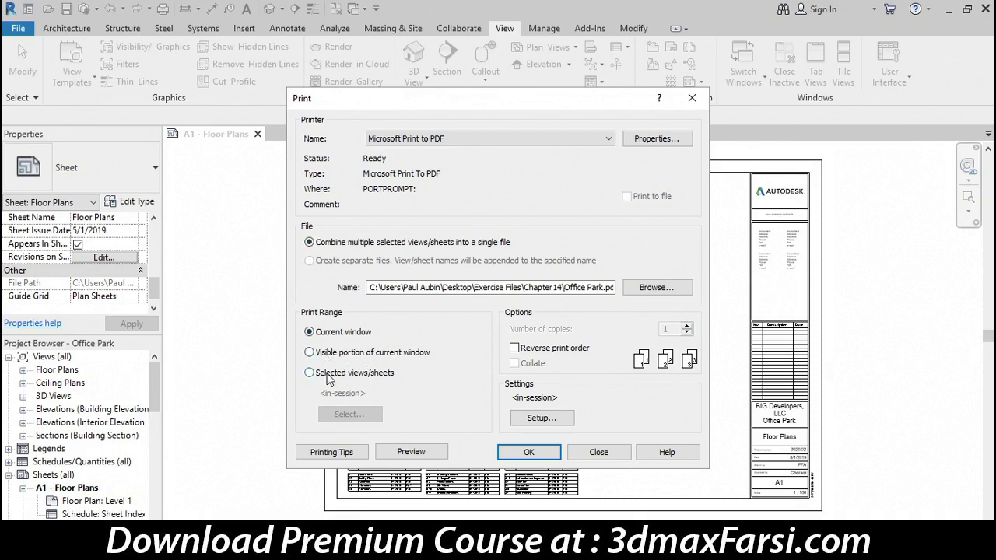
{"action": "left_click", "coordinate": [589, 459]}
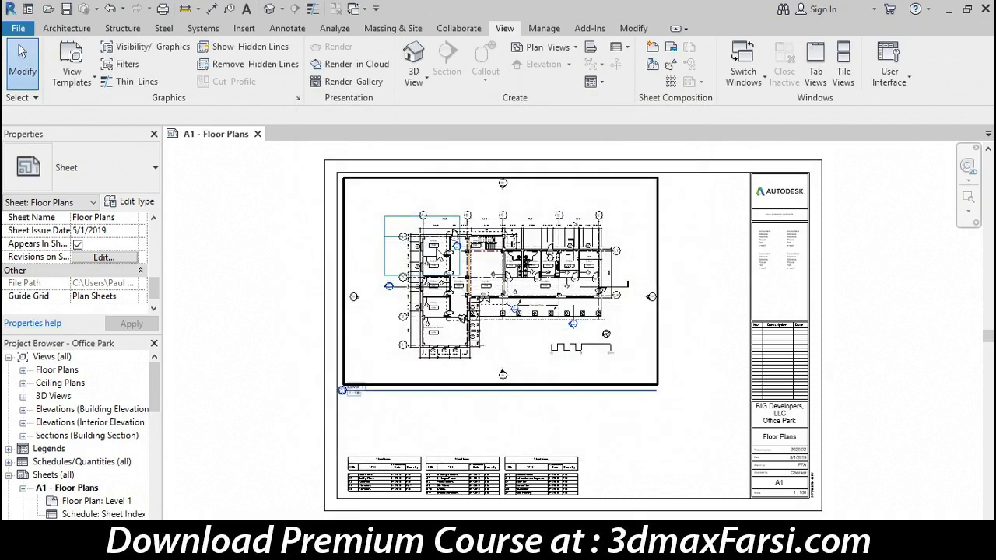
- Zoom and pan to frame the offices and Lobby, then reopen the Print dialog
{"action": "scroll", "coordinate": [439, 253], "scroll_direction": "up", "scroll_amount": 3}
{"action": "scroll", "coordinate": [439, 253], "scroll_direction": "up", "scroll_amount": 1}
{"action": "scroll", "coordinate": [522, 268], "scroll_direction": "up", "scroll_amount": 1}
{"action": "scroll", "coordinate": [537, 280], "scroll_direction": "up", "scroll_amount": 1}
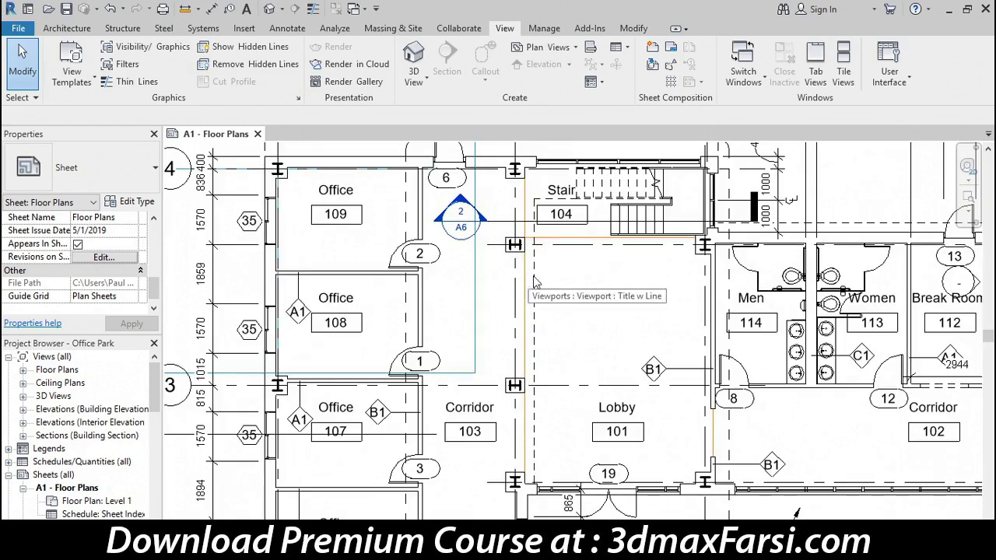
{"action": "middle_click_drag", "start_coordinate": [566, 298], "coordinate": [516, 294]}
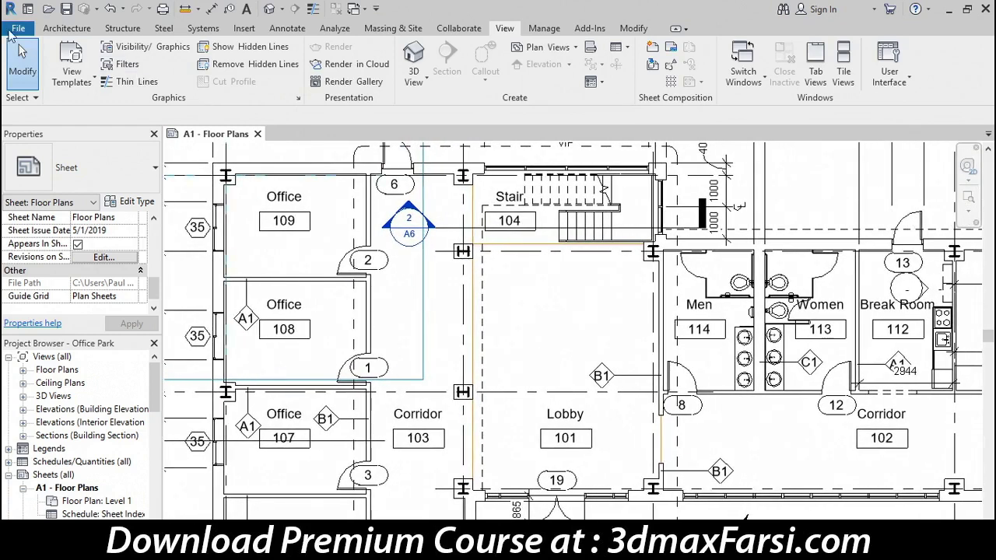
{"action": "left_click", "coordinate": [11, 30]}
{"action": "mouse_move", "coordinate": [50, 279]}
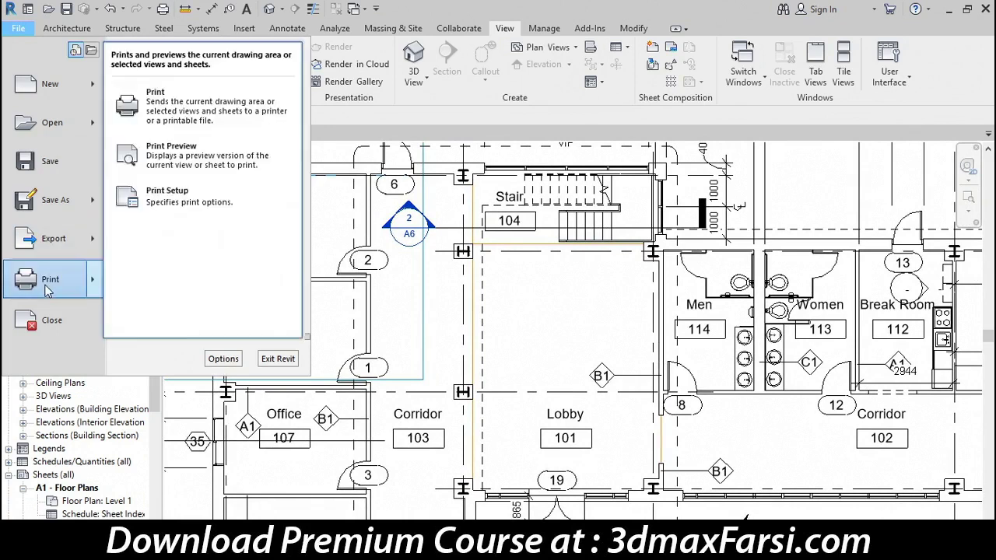
{"action": "left_click", "coordinate": [168, 105]}
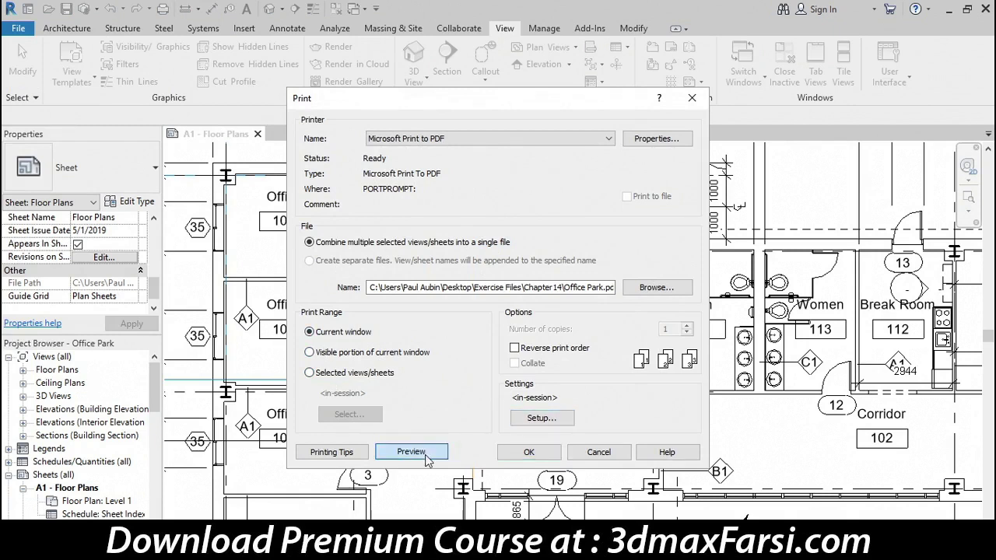
- Preview the full sheet, then limit the range to the visible window portion and preview it
{"action": "left_click", "coordinate": [420, 452]}
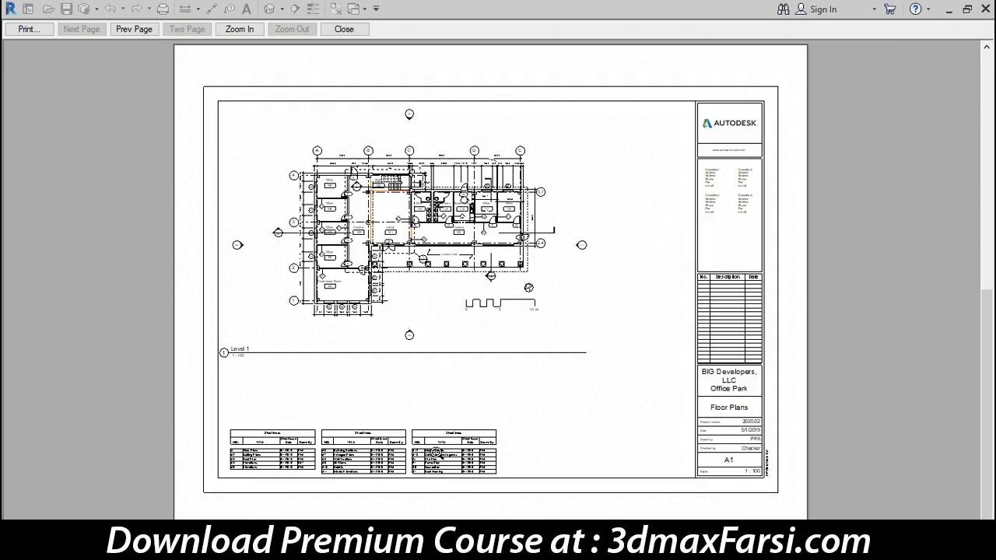
{"action": "left_click", "coordinate": [28, 30]}
{"action": "left_click", "coordinate": [327, 350]}
{"action": "left_click", "coordinate": [426, 459]}
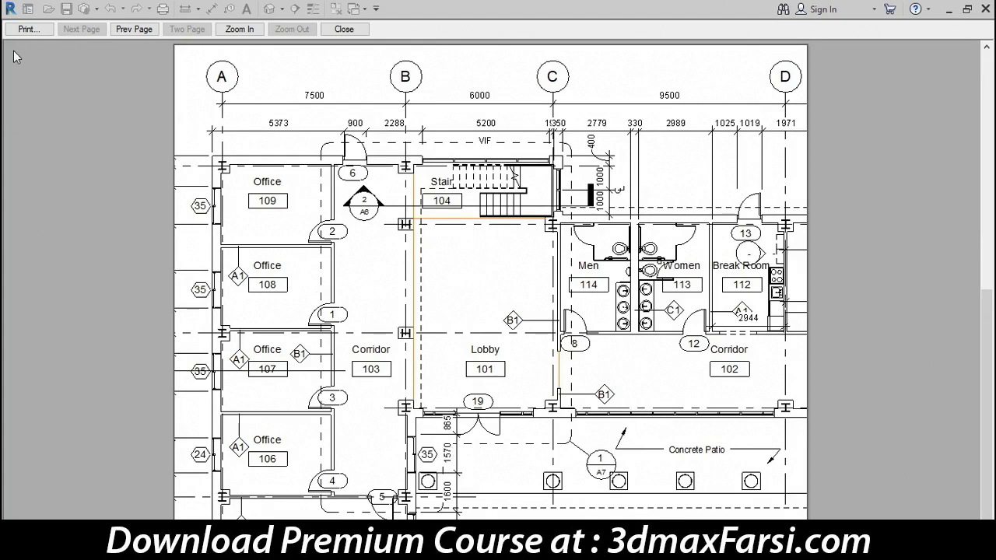
{"action": "left_click", "coordinate": [28, 29]}
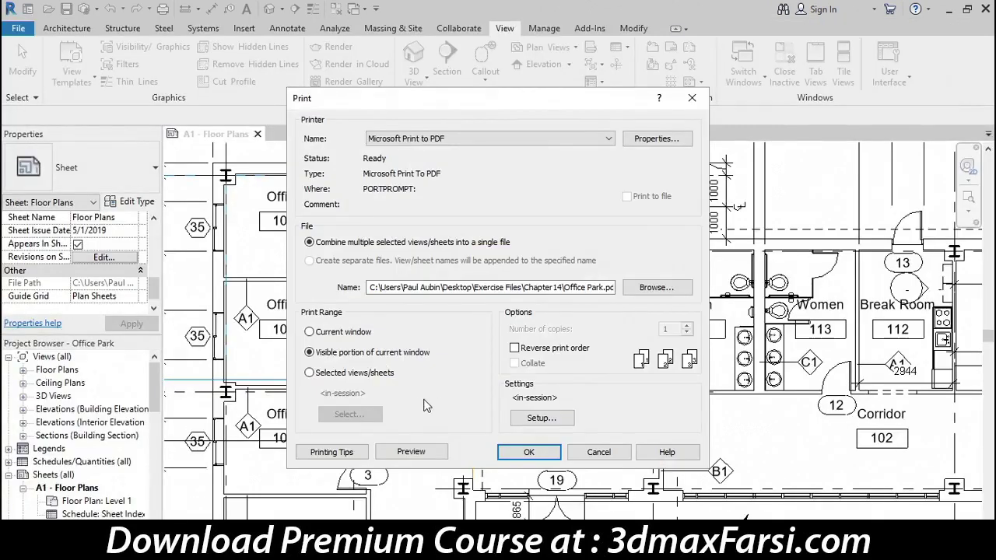
- Switch to Selected views/sheets and tick every sheet, with views hidden from the list
{"action": "left_click", "coordinate": [311, 375]}
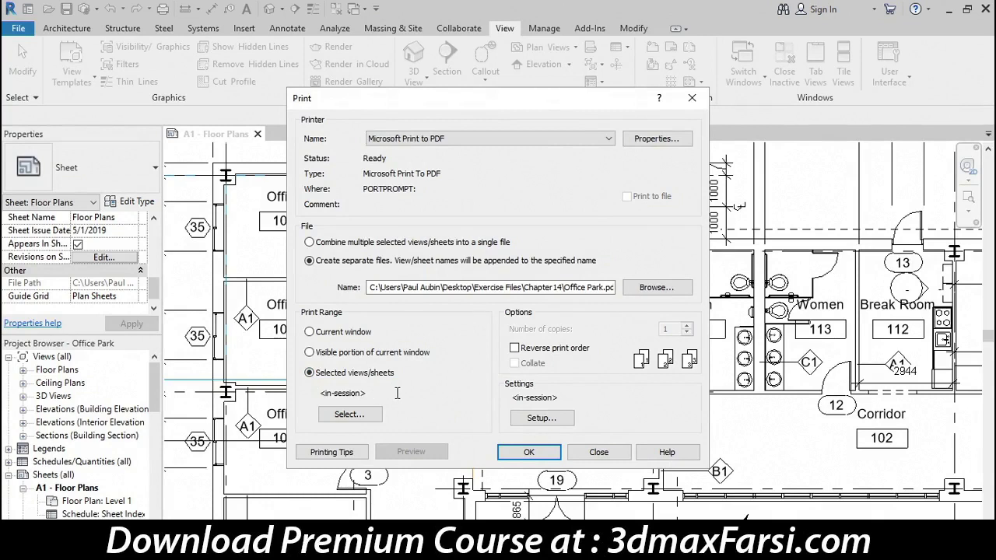
{"action": "left_click", "coordinate": [349, 420]}
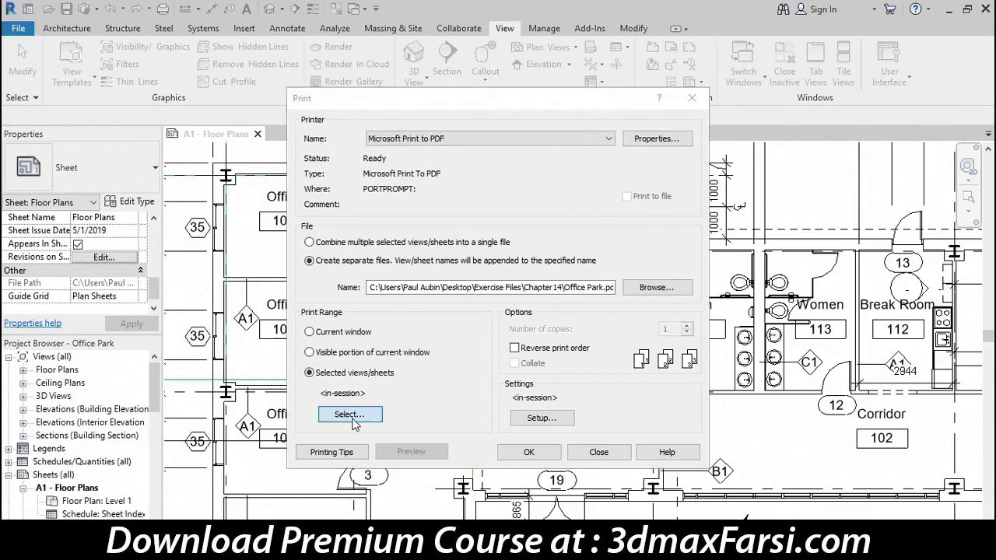
{"action": "mouse_move", "coordinate": [567, 269]}
{"action": "left_mouse_down"}
{"action": "mouse_move", "coordinate": [570, 366]}
{"action": "mouse_move", "coordinate": [564, 258]}
{"action": "left_mouse_up"}
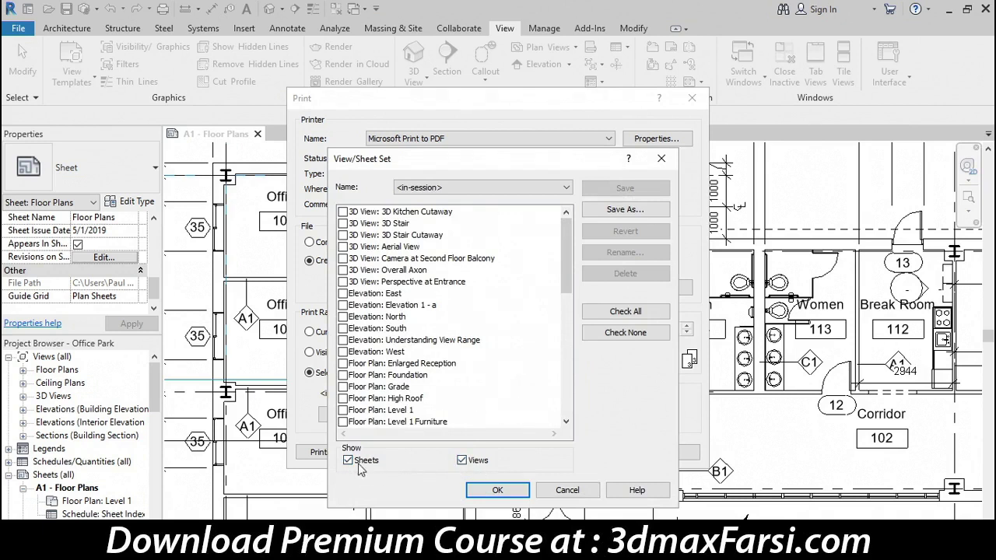
{"action": "left_click", "coordinate": [462, 460]}
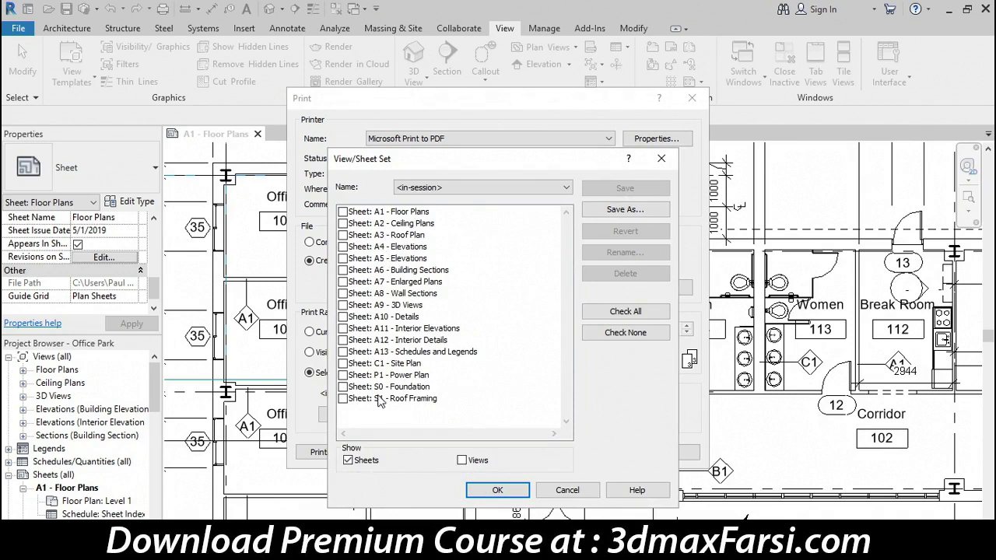
{"action": "left_click", "coordinate": [636, 315]}
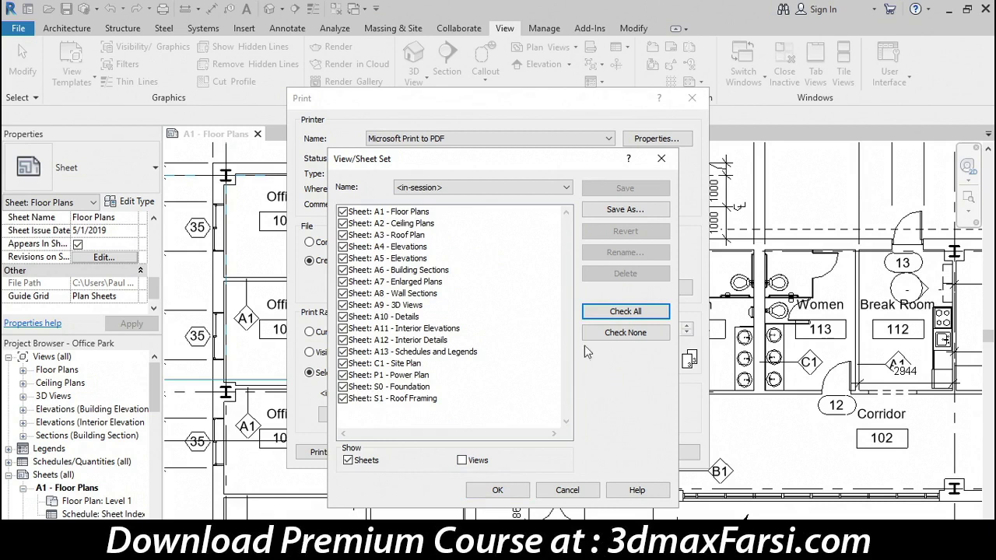
- Save the ticked sheets as the 'All Sheets' set and accept it for printing
{"action": "left_click", "coordinate": [646, 217]}
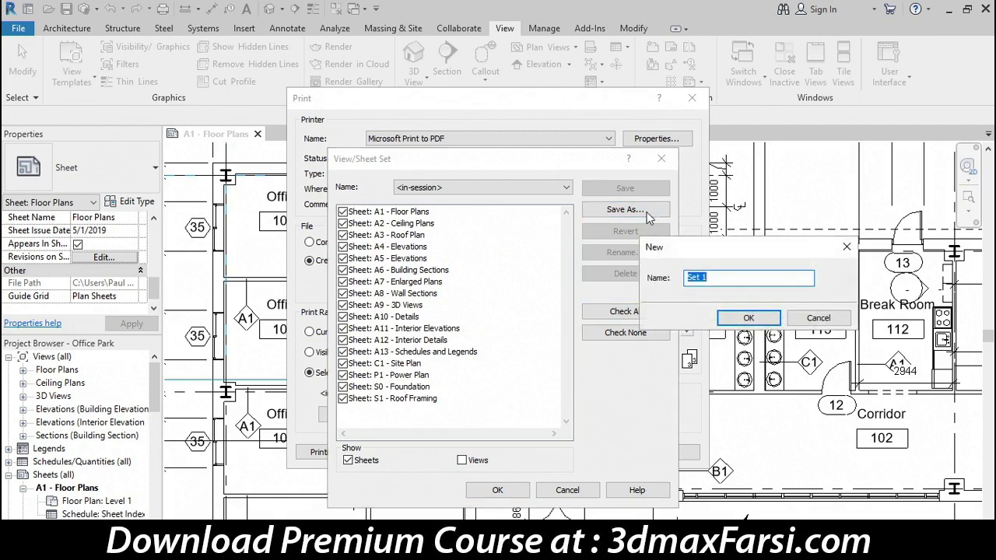
{"action": "type", "text": "All Sheets"}
{"action": "left_click", "coordinate": [718, 319]}
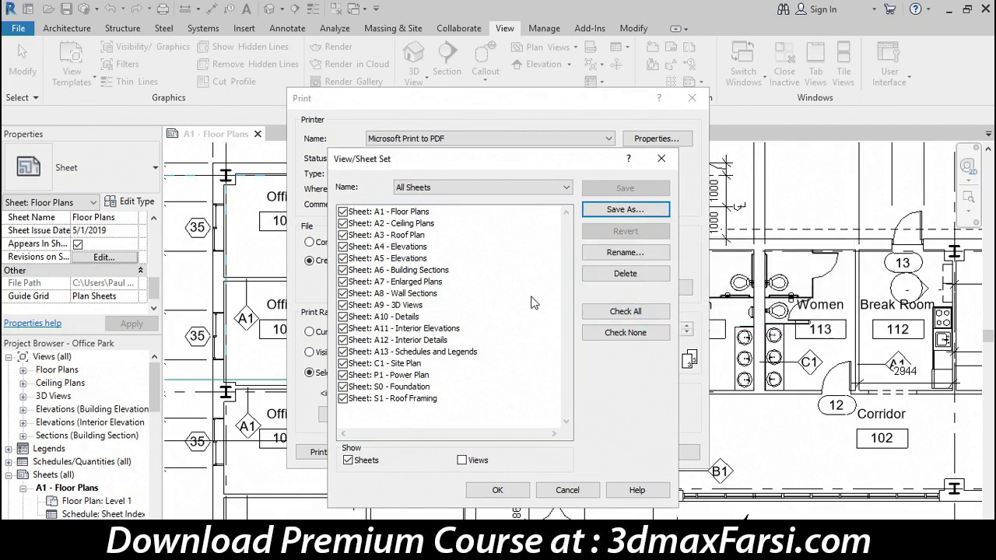
{"action": "left_click", "coordinate": [444, 189]}
{"action": "left_click", "coordinate": [443, 189]}
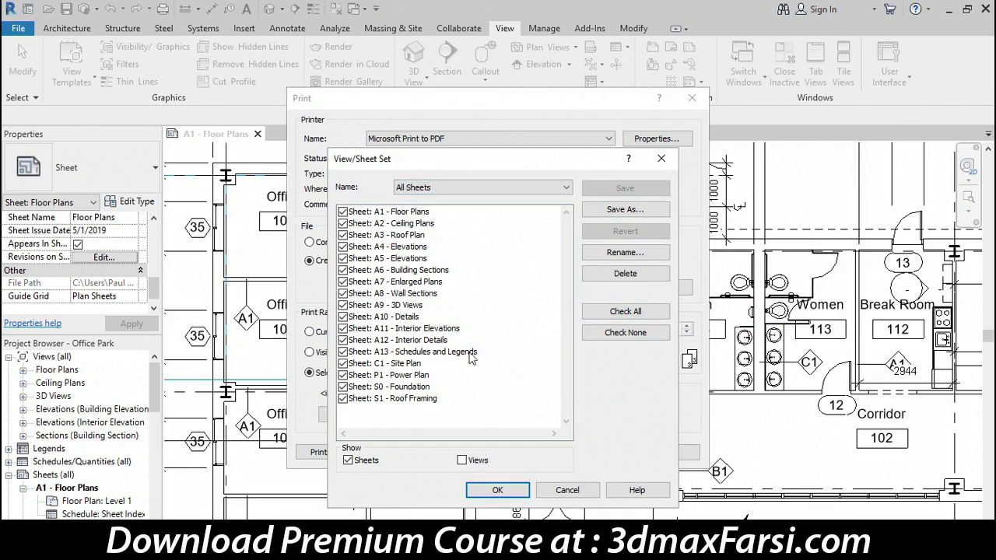
{"action": "left_click", "coordinate": [499, 491]}
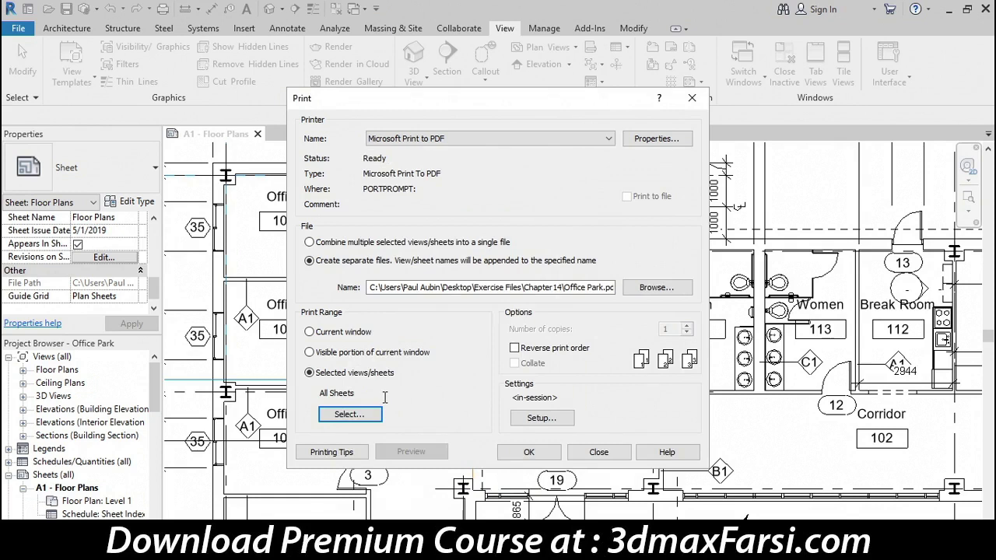
- Combine the selected sheets into a single PDF file
{"action": "left_click", "coordinate": [310, 242]}
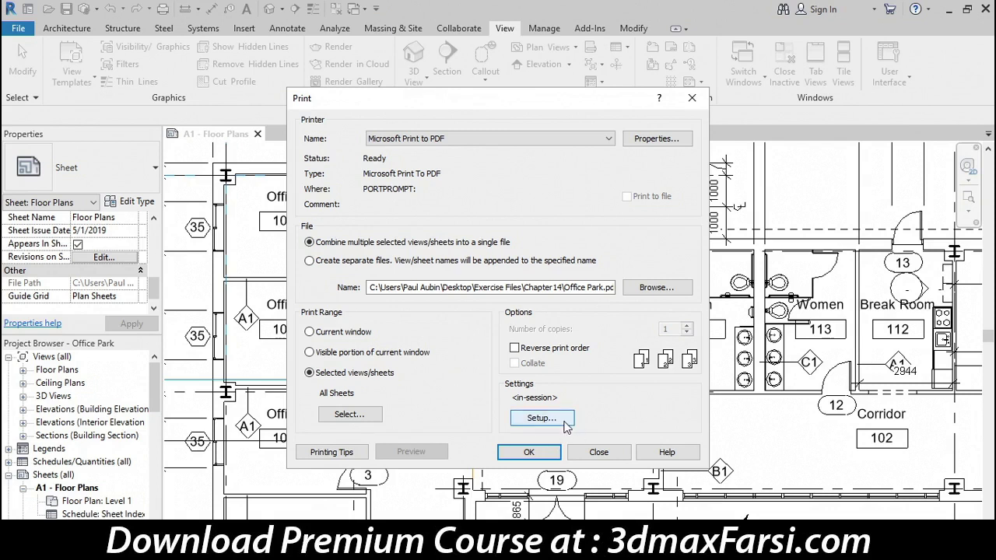
- In Print Setup, choose Tabloid paper with a 50% zoom and centered placement
{"action": "left_click", "coordinate": [542, 417]}
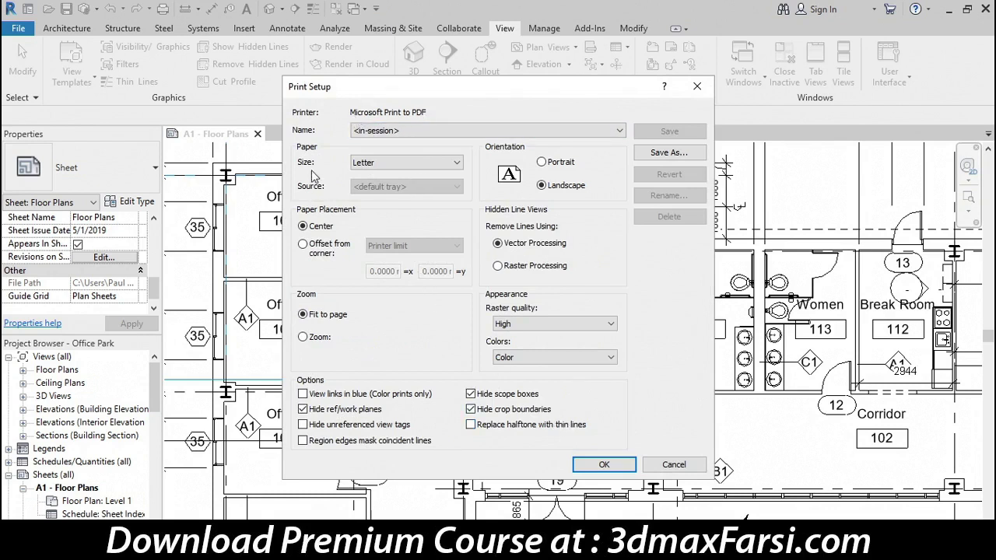
{"action": "left_click", "coordinate": [390, 164]}
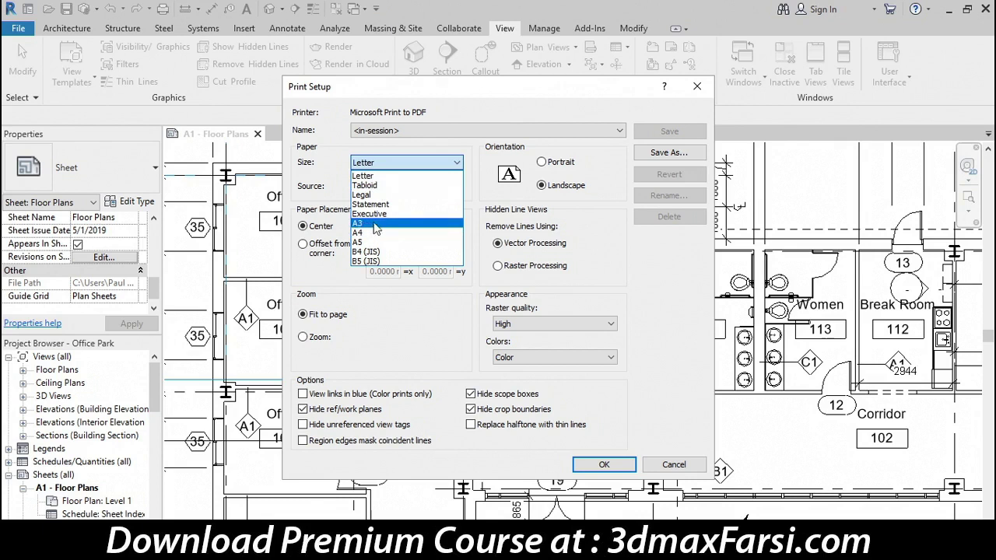
{"action": "left_click", "coordinate": [380, 187]}
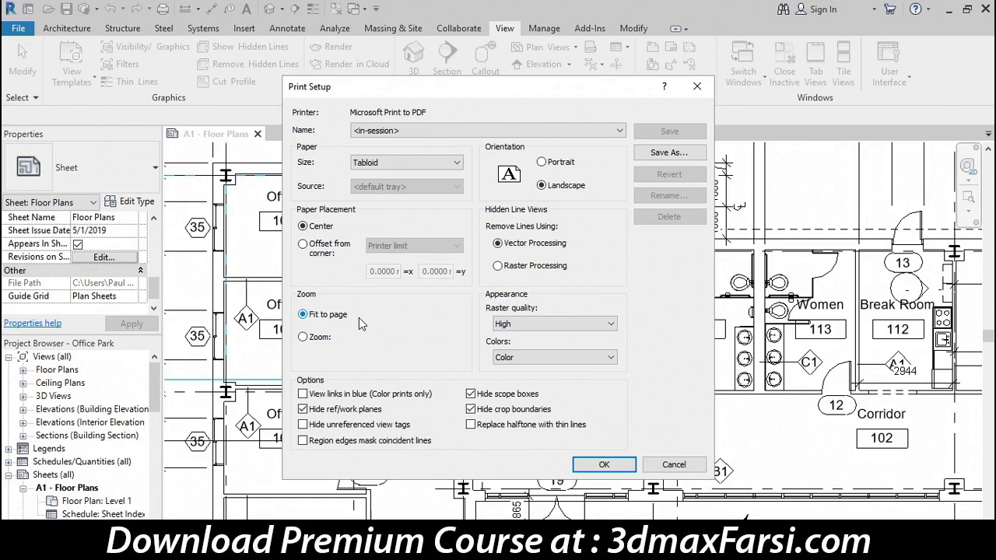
{"action": "left_click", "coordinate": [318, 343]}
{"action": "key", "text": "Tab"}
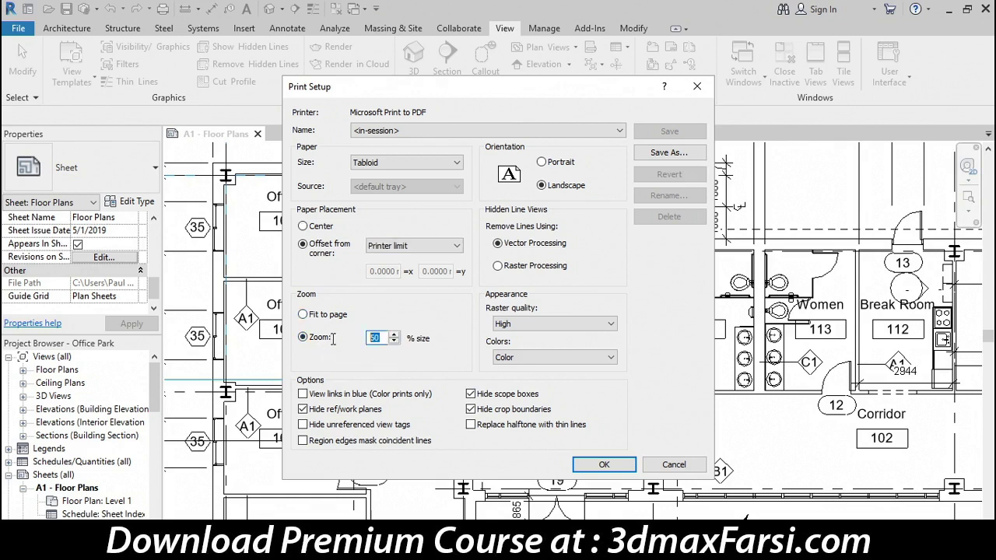
{"action": "type", "text": "100"}
{"action": "left_click_drag", "start_coordinate": [383, 338], "coordinate": [346, 339]}
{"action": "type", "text": "50"}
{"action": "left_click", "coordinate": [322, 227]}
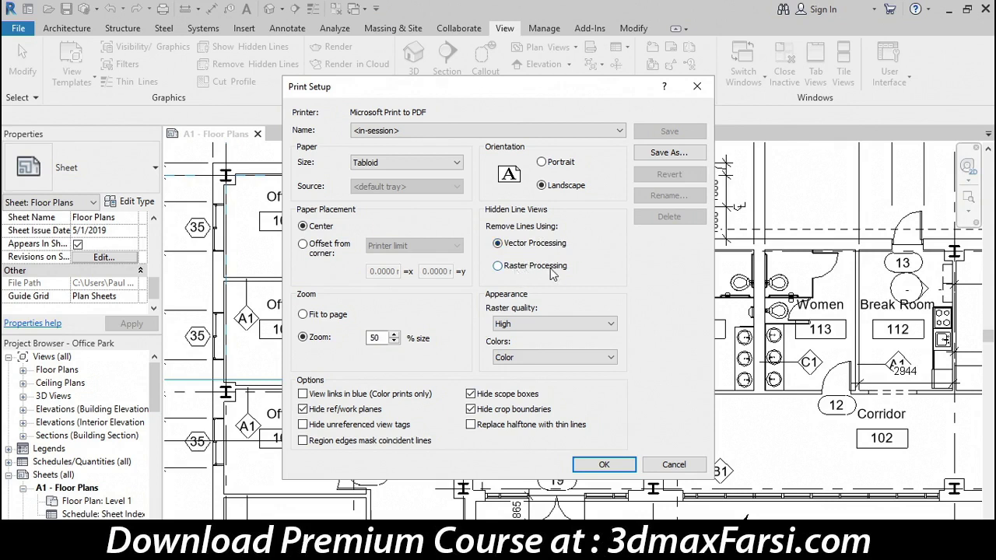
- Set raster quality to Presentation and keep the colour output as Color
{"action": "left_click", "coordinate": [529, 325]}
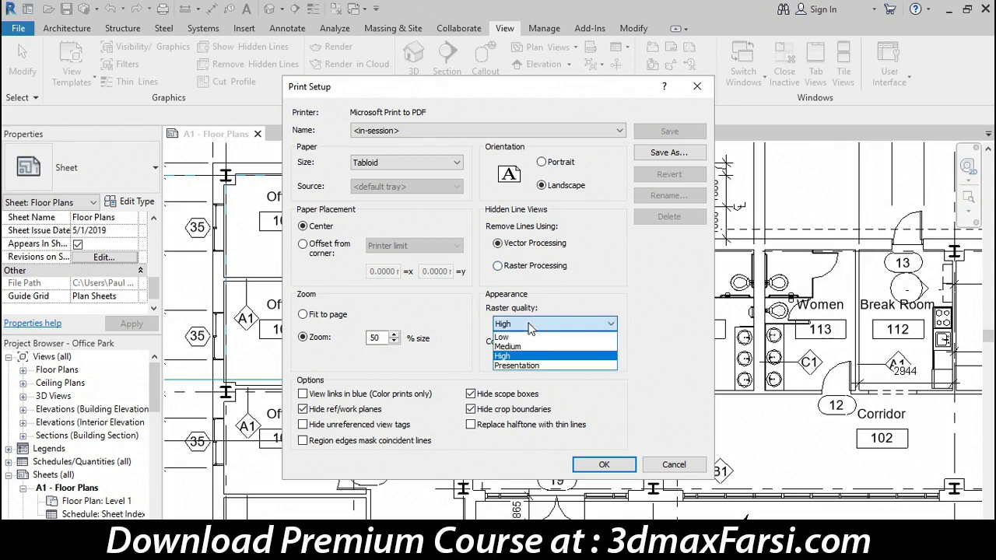
{"action": "left_click", "coordinate": [516, 364]}
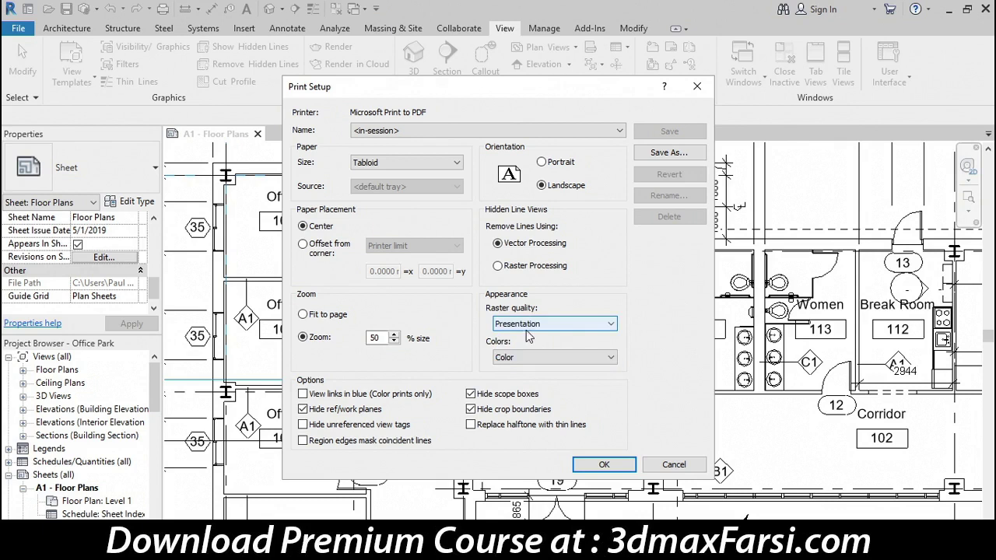
{"action": "left_click", "coordinate": [536, 363]}
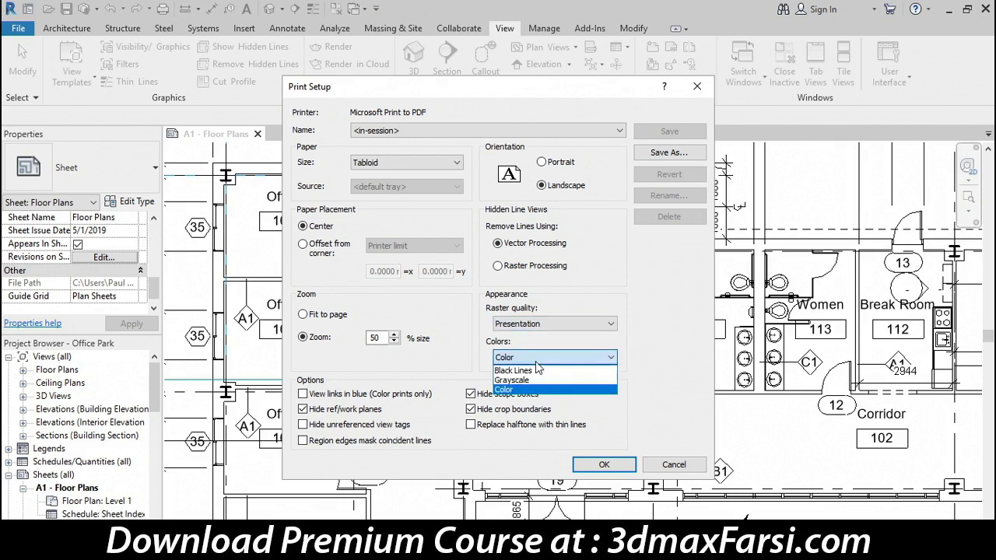
{"action": "left_click", "coordinate": [536, 363]}
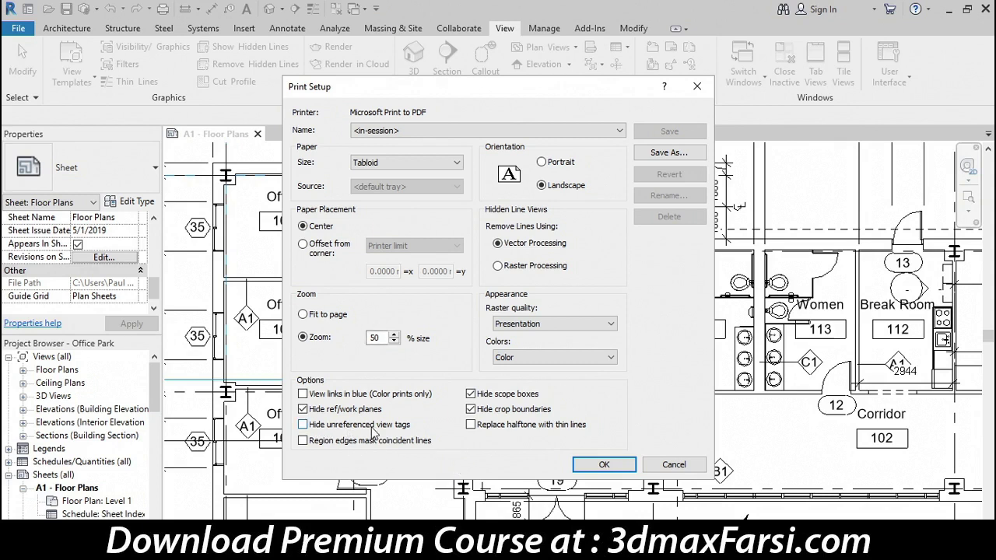
- Hide unreferenced view tags and apply the setup without saving it for future sessions
{"action": "left_click", "coordinate": [303, 425]}
{"action": "left_click", "coordinate": [611, 466]}
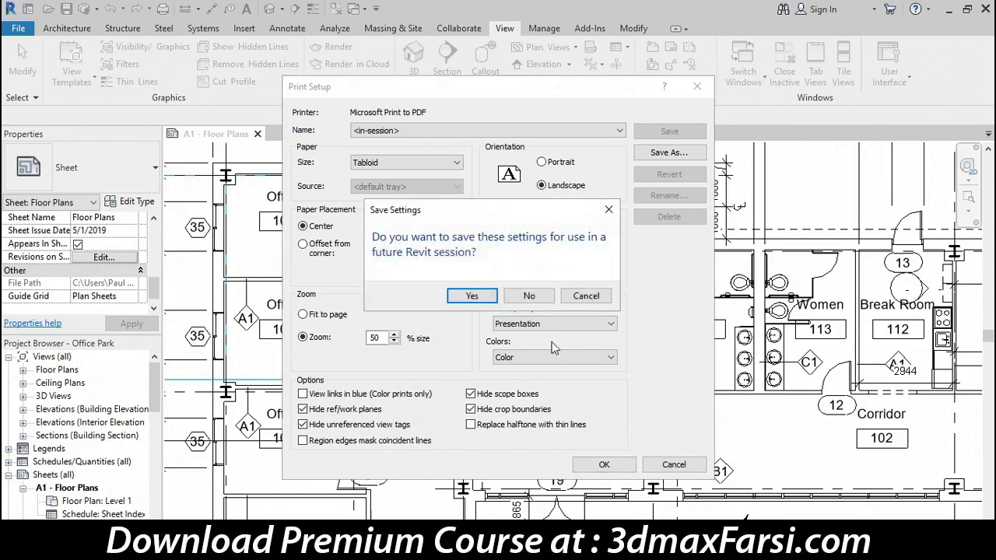
{"action": "left_click", "coordinate": [526, 295]}
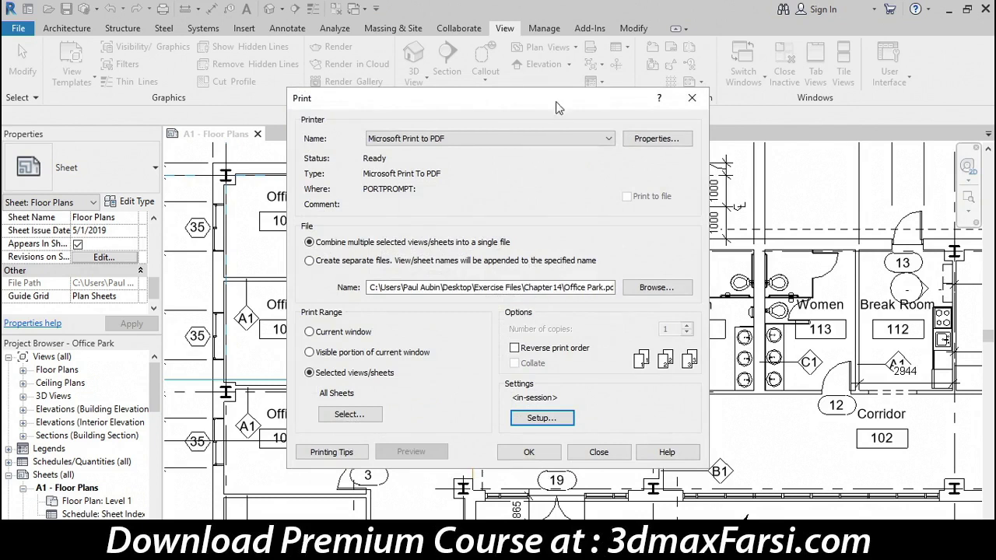
{"action": "left_click_drag", "start_coordinate": [556, 106], "coordinate": [393, 417]}
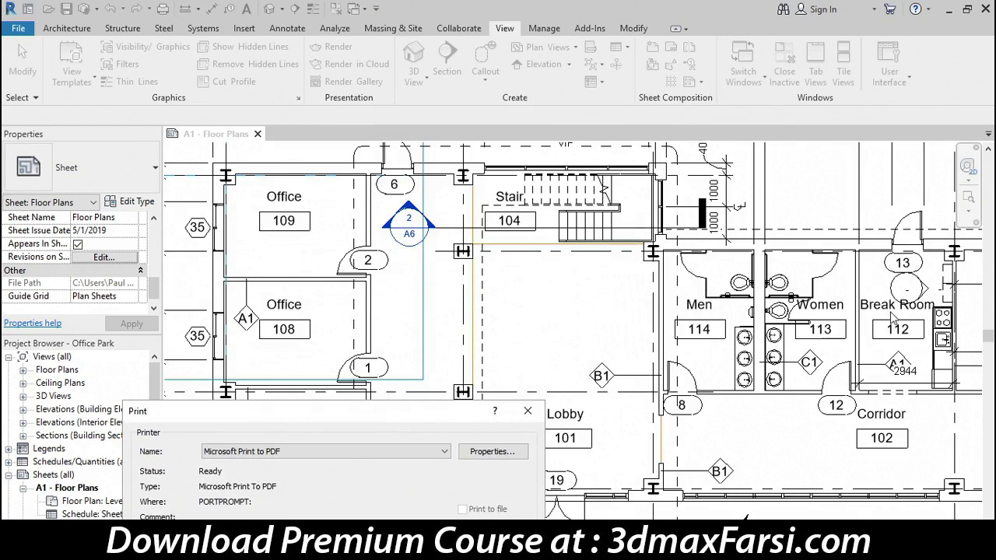
{"action": "mouse_move", "coordinate": [443, 418]}
{"action": "left_mouse_down"}
{"action": "mouse_move", "coordinate": [459, 278]}
{"action": "mouse_move", "coordinate": [459, 80]}
{"action": "left_mouse_up"}
- Preview the visible window portion, zoom in to check it, then return to printing
{"action": "left_click", "coordinate": [161, 328]}
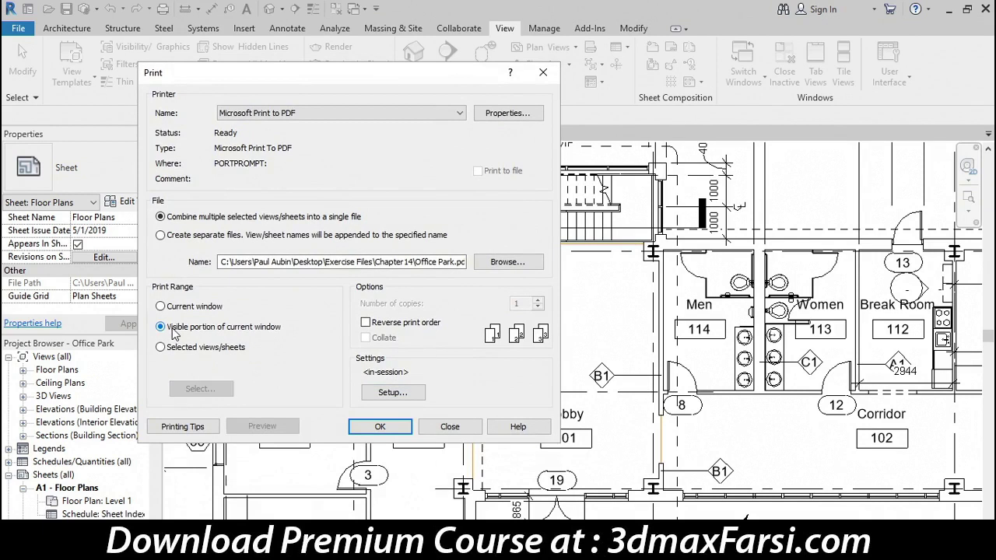
{"action": "left_click", "coordinate": [274, 426]}
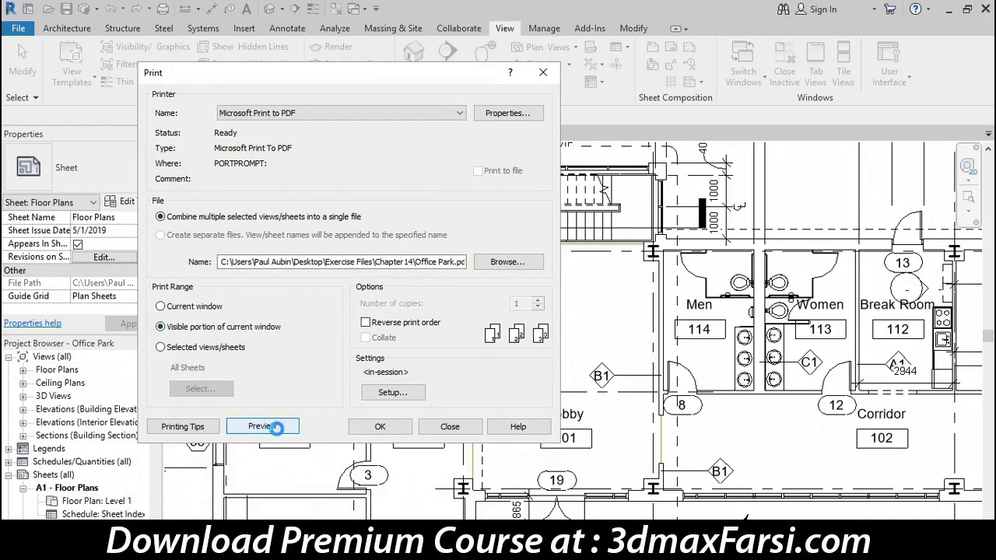
{"action": "left_click", "coordinate": [576, 283]}
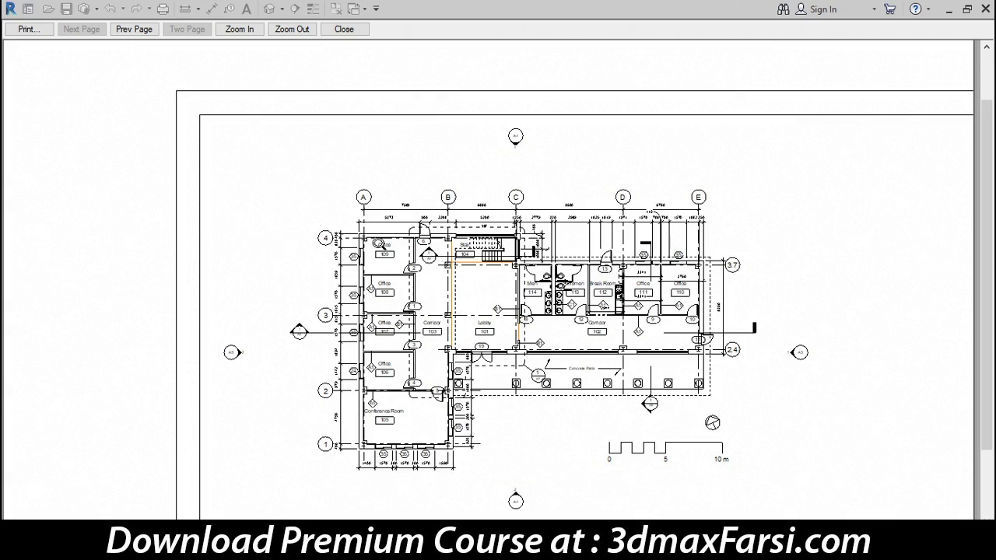
{"action": "left_click", "coordinate": [31, 30]}
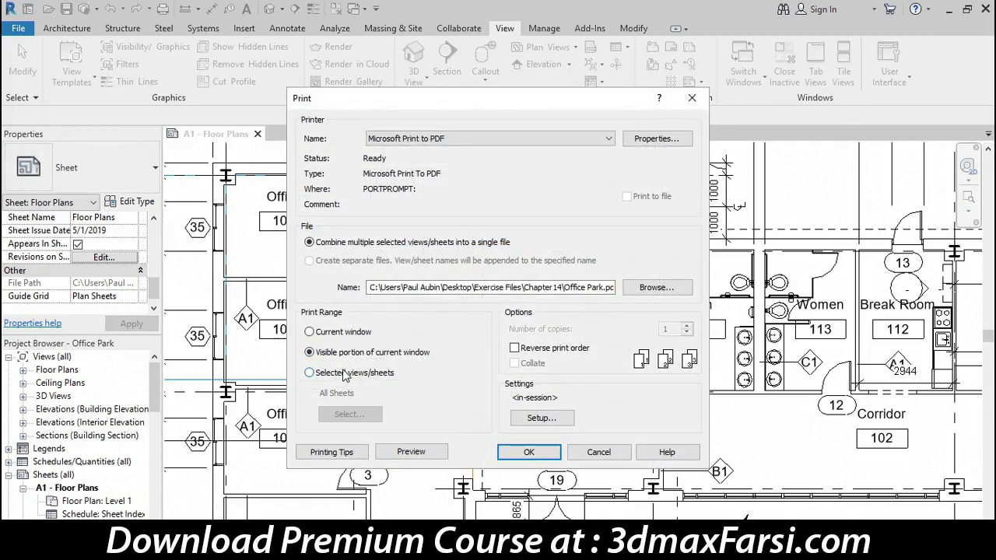
- Print the selected sheets, saving the combined PDF as 'Office Park Set'
{"action": "left_click", "coordinate": [308, 372]}
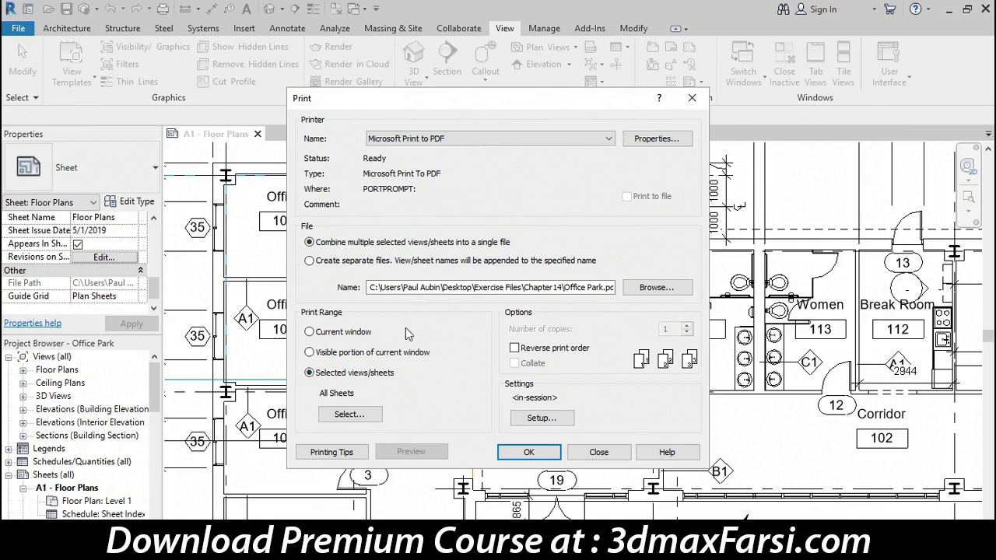
{"action": "left_click", "coordinate": [504, 454]}
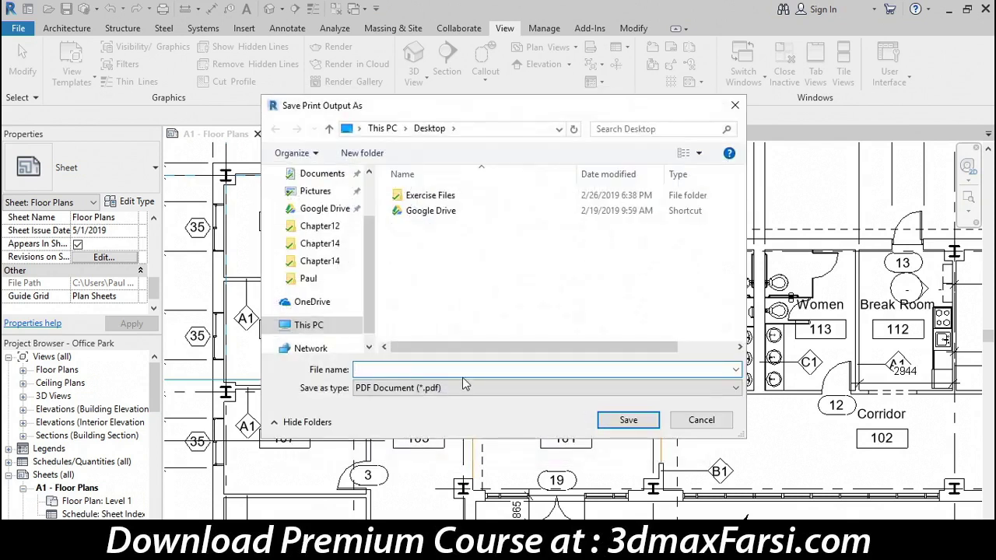
{"action": "type", "text": "OfficePark Set"}
{"action": "left_click", "coordinate": [624, 421]}
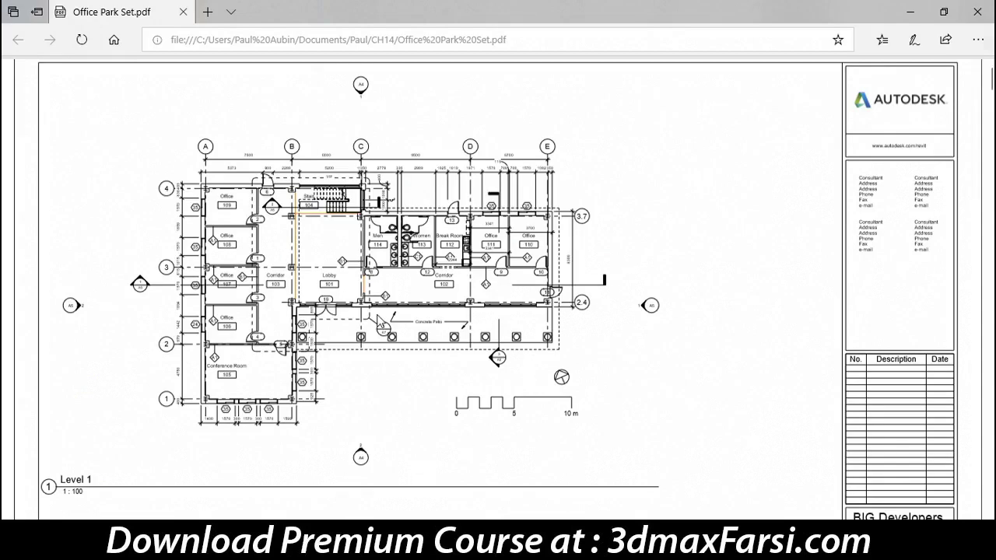
- Scroll down through the PDF past the Floor Plans, Ceiling Plans and Roof Plan sheets, then back up
{"action": "scroll", "coordinate": [458, 320], "scroll_direction": "down", "scroll_amount": 1}
{"action": "scroll", "coordinate": [457, 327], "scroll_direction": "down", "scroll_amount": 1}
{"action": "scroll", "coordinate": [457, 331], "scroll_direction": "down", "scroll_amount": 1}
{"action": "scroll", "coordinate": [458, 330], "scroll_direction": "down", "scroll_amount": 1}
{"action": "scroll", "coordinate": [457, 333], "scroll_direction": "down", "scroll_amount": 1}
{"action": "scroll", "coordinate": [458, 336], "scroll_direction": "down", "scroll_amount": 1}
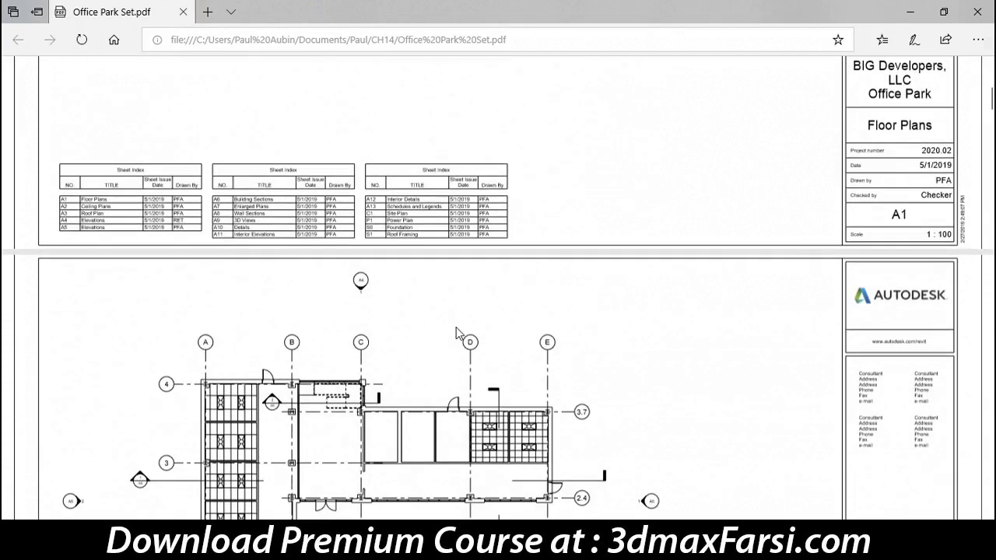
{"action": "scroll", "coordinate": [415, 315], "scroll_direction": "down", "scroll_amount": 1}
{"action": "scroll", "coordinate": [415, 315], "scroll_direction": "down", "scroll_amount": 1}
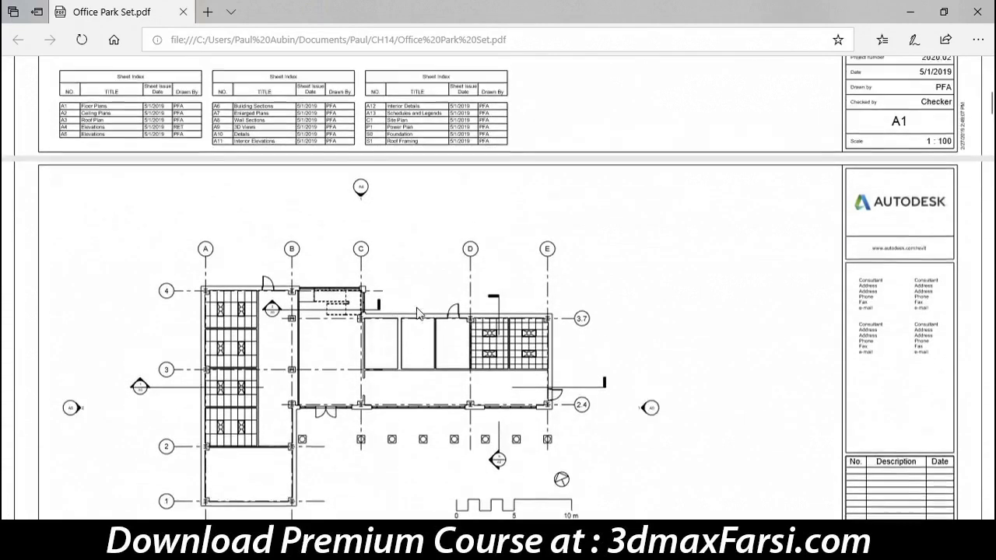
{"action": "scroll", "coordinate": [430, 277], "scroll_direction": "down", "scroll_amount": 1}
{"action": "scroll", "coordinate": [430, 280], "scroll_direction": "down", "scroll_amount": 2}
{"action": "scroll", "coordinate": [429, 286], "scroll_direction": "down", "scroll_amount": 2}
{"action": "scroll", "coordinate": [428, 293], "scroll_direction": "down", "scroll_amount": 3}
{"action": "scroll", "coordinate": [431, 297], "scroll_direction": "down", "scroll_amount": 3}
{"action": "scroll", "coordinate": [433, 301], "scroll_direction": "down", "scroll_amount": 1}
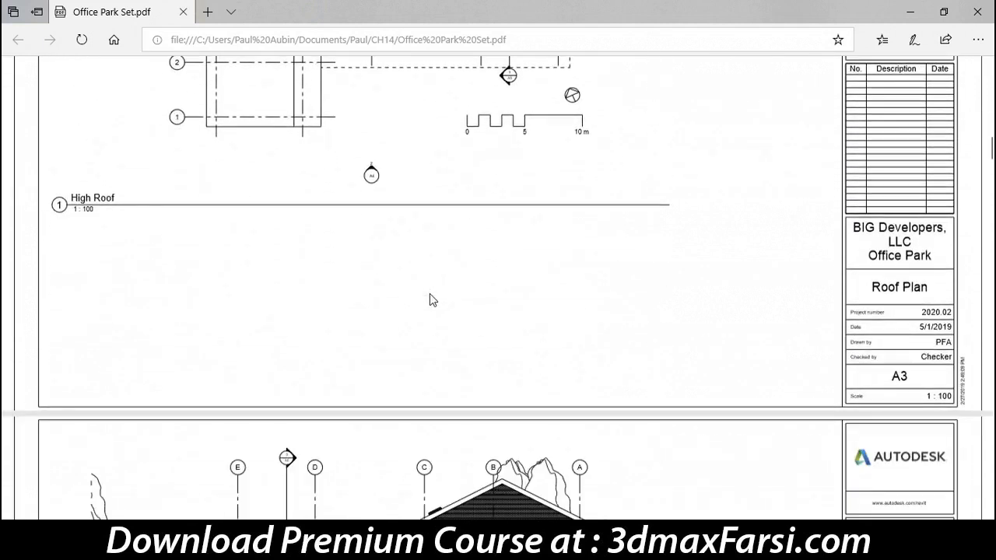
{"action": "scroll", "coordinate": [432, 300], "scroll_direction": "up", "scroll_amount": 5}
{"action": "scroll", "coordinate": [432, 299], "scroll_direction": "up", "scroll_amount": 4}
{"action": "scroll", "coordinate": [430, 291], "scroll_direction": "up", "scroll_amount": 3}
{"action": "scroll", "coordinate": [430, 292], "scroll_direction": "up", "scroll_amount": 5}
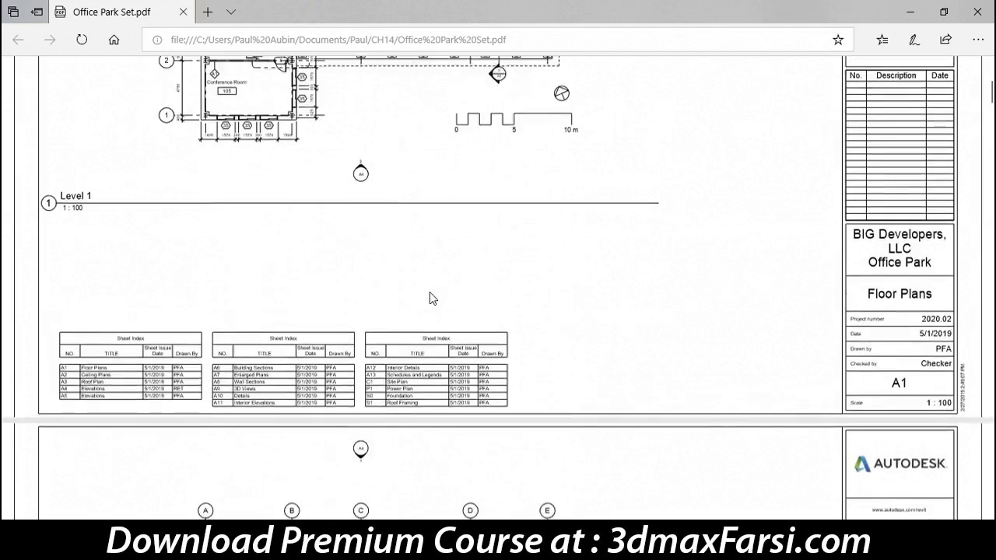
{"action": "scroll", "coordinate": [429, 292], "scroll_direction": "up", "scroll_amount": 3}
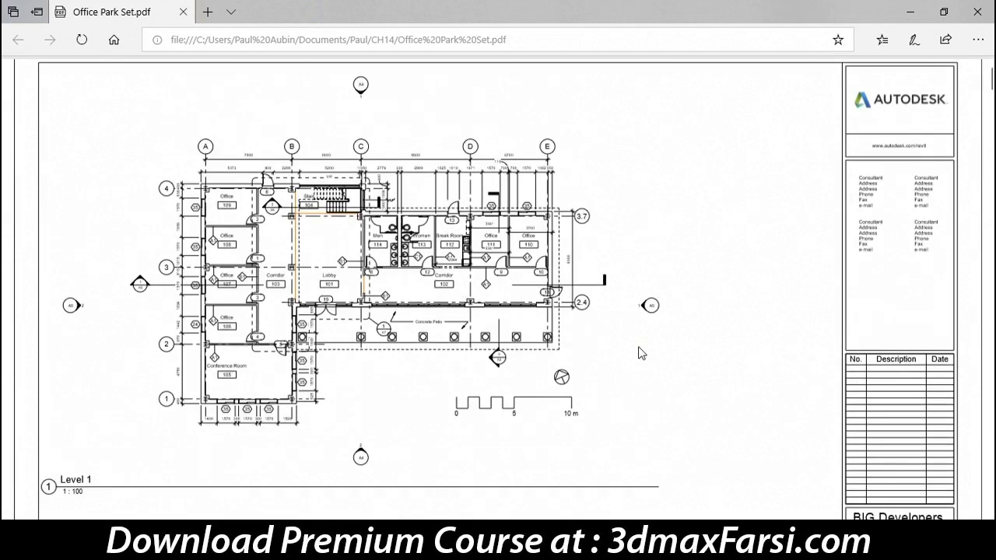